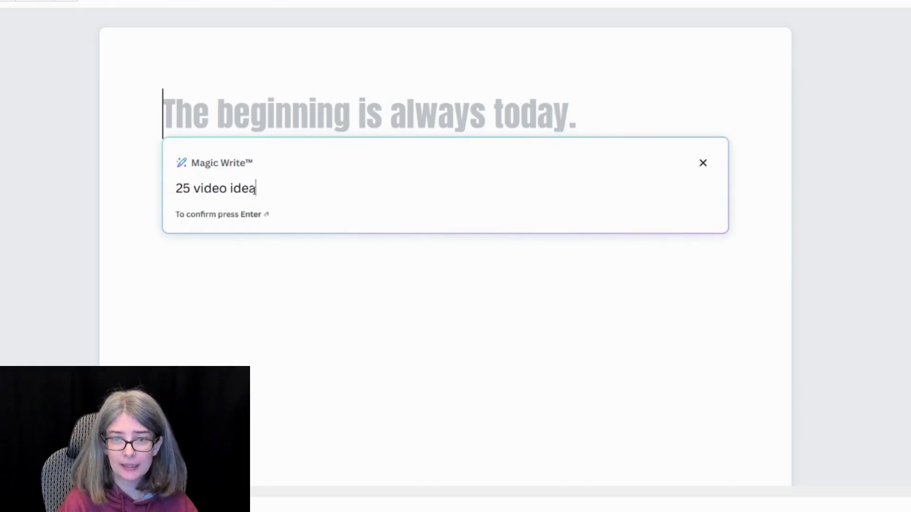
Generate 25 video ideas about how to use Canva with Magic Write.
type("how to use canva")
key("Return")
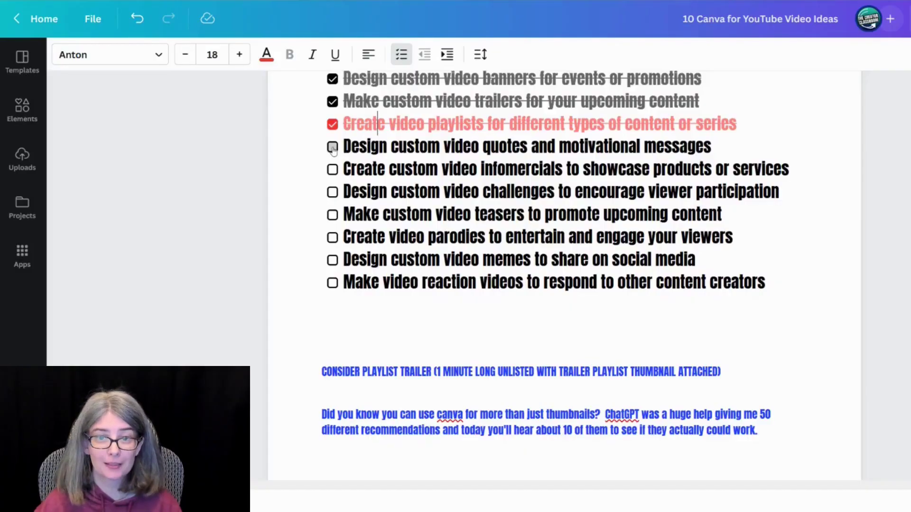
Check off "Design custom video quotes and motivational messages" in the video ideas checklist.
left_click(332, 146)
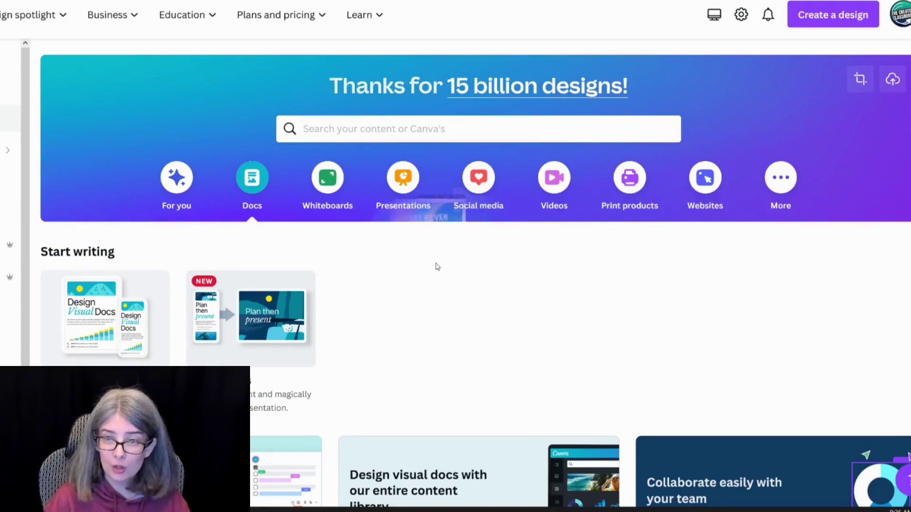
Create a blank vertical mobile video design from the video formats.
left_click(554, 177)
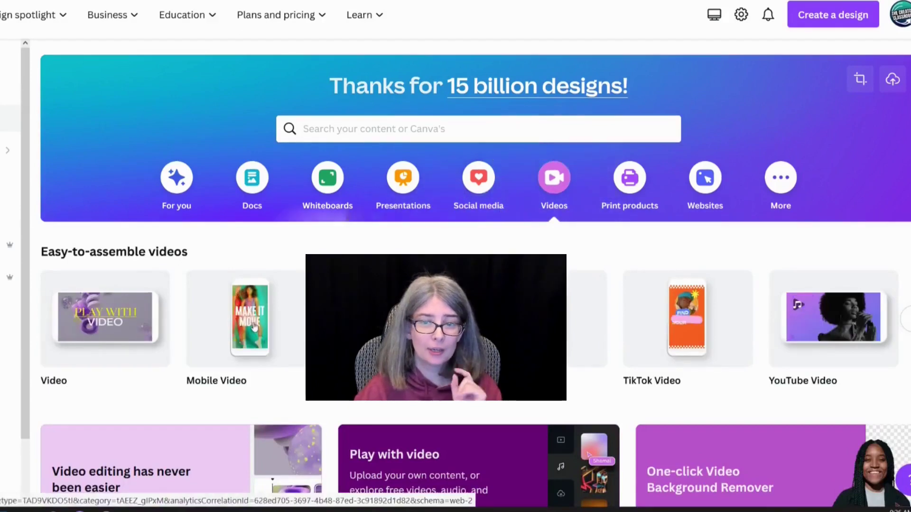
mouse_move(255, 327)
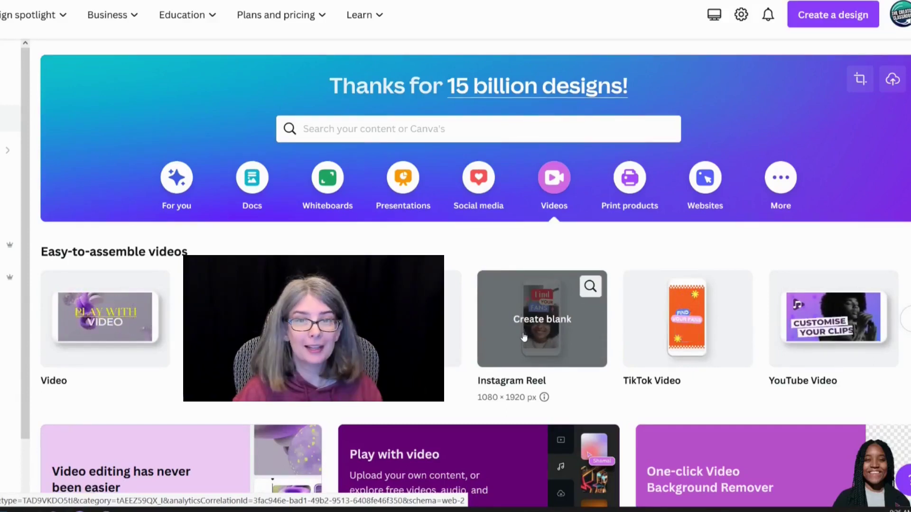
left_click(525, 334)
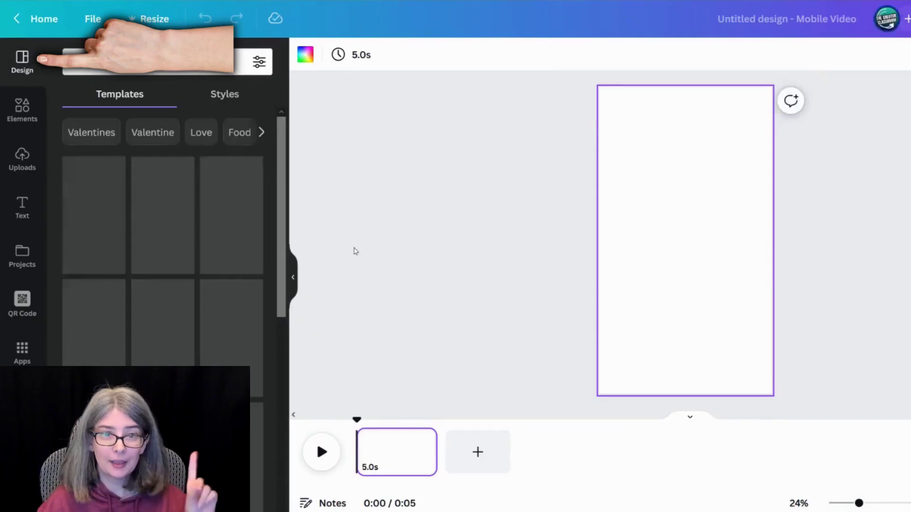
Search the video templates for "quote" and choose the pink sunset template with the social post card.
left_click(142, 61)
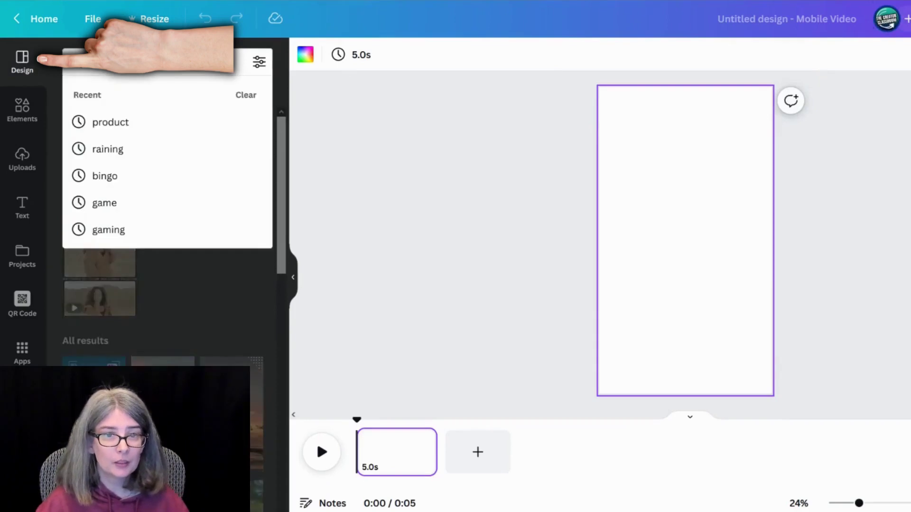
type("quote")
key("Return")
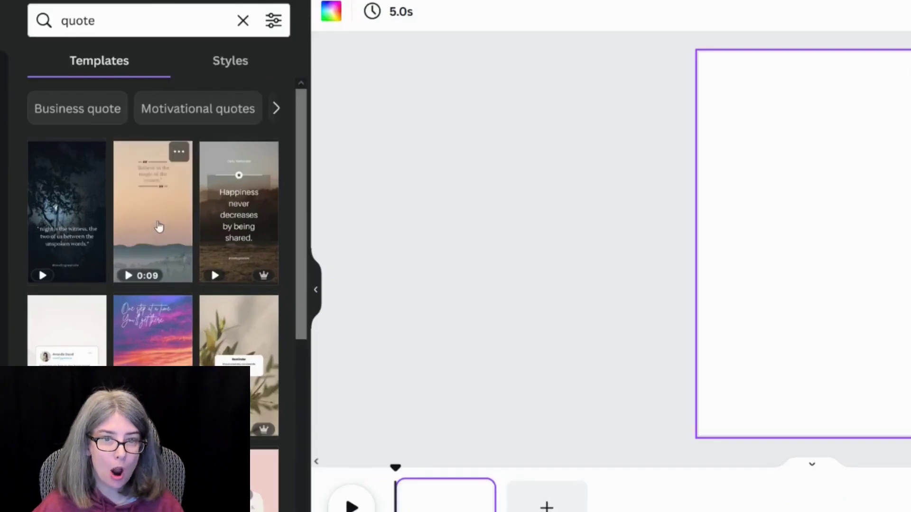
scroll(159, 227, "down", 8)
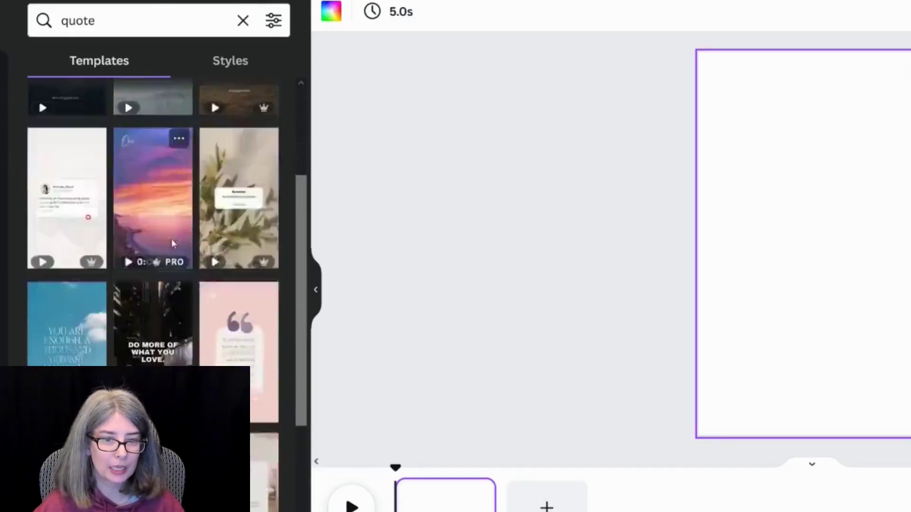
scroll(173, 244, "down", 2)
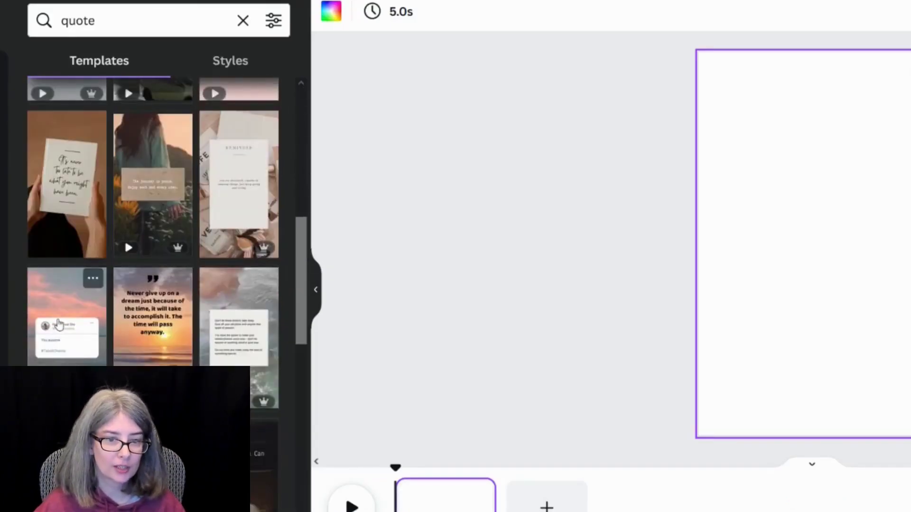
left_click(59, 324)
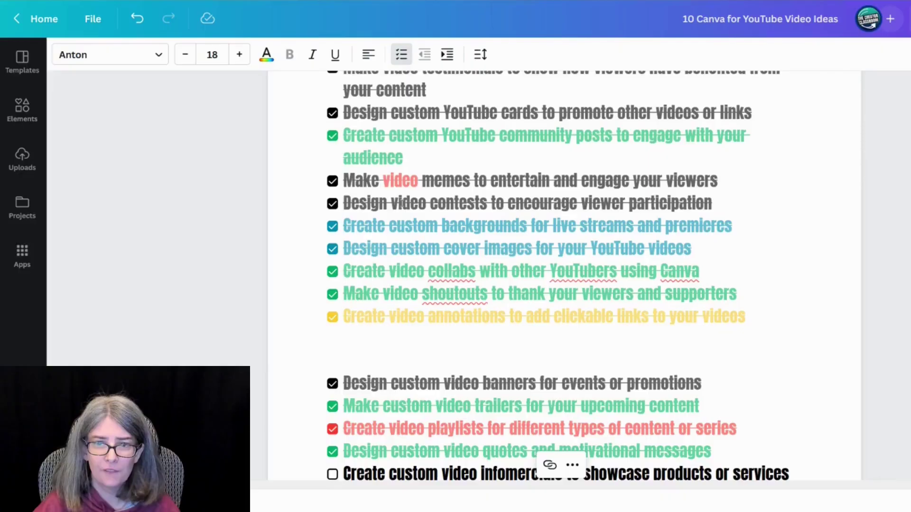
Colour the "Design custom video challenges to encourage viewer participation" item red in the ideas checklist.
scroll(485, 276, "down", 4)
triple_click(399, 452)
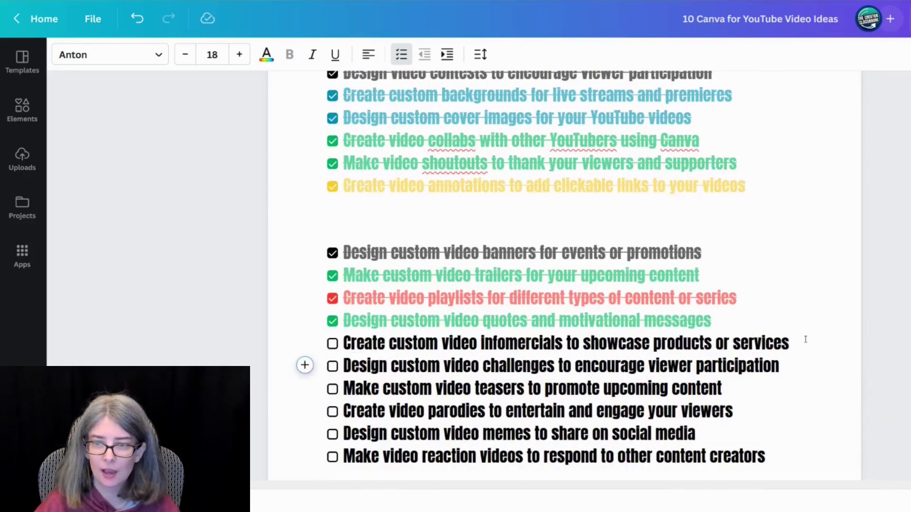
triple_click(797, 367)
left_click(265, 55)
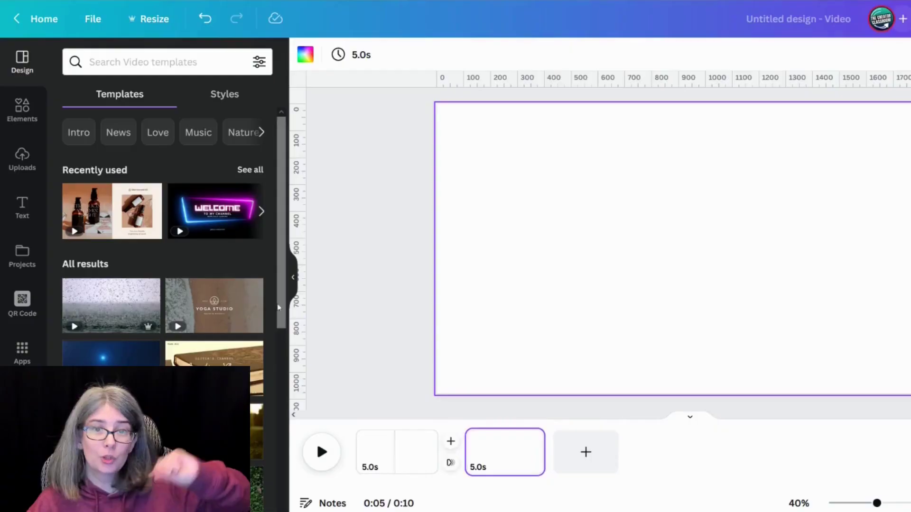
Open the transition options between the first and second pages of the video design.
mouse_move(447, 452)
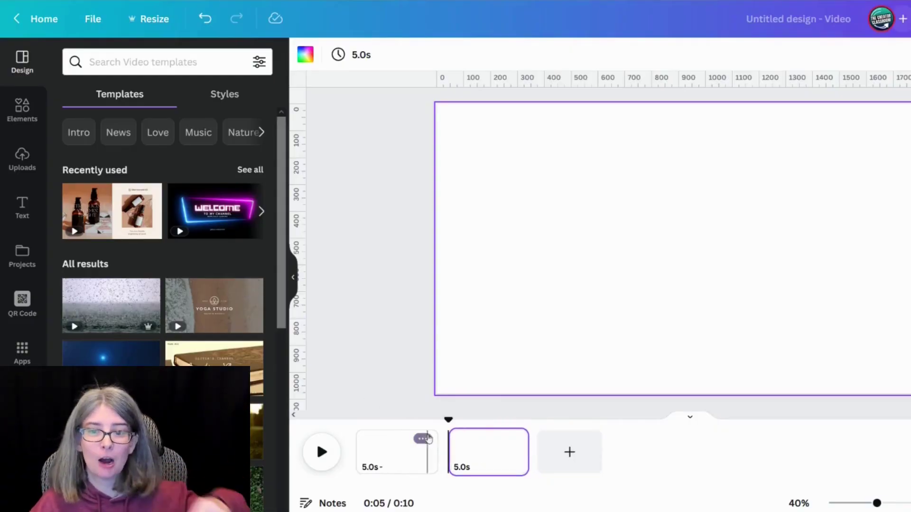
left_click(448, 465)
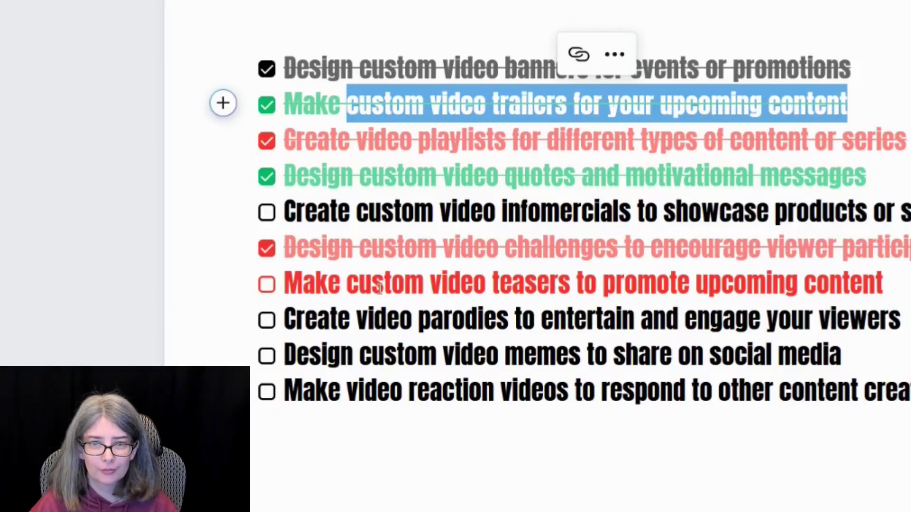
left_click_drag(431, 285, 465, 285)
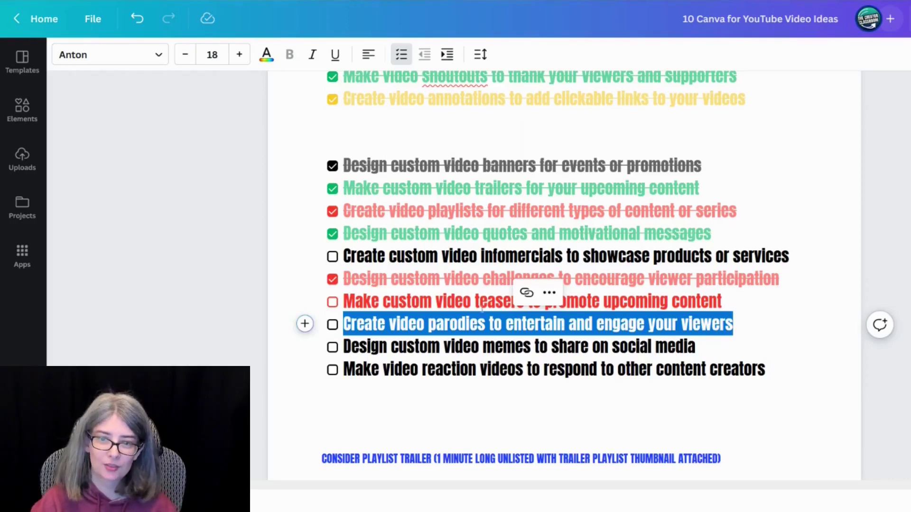
left_click(482, 309)
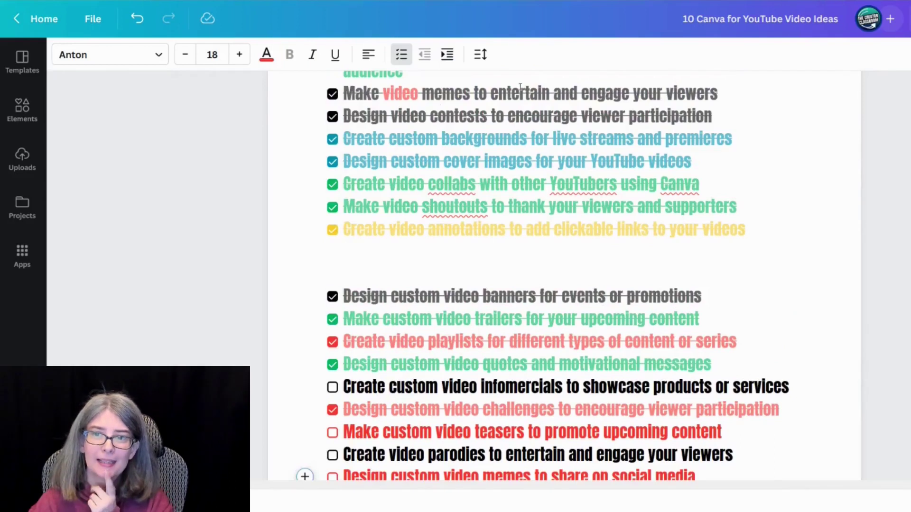
scroll(599, 397, "down", 2)
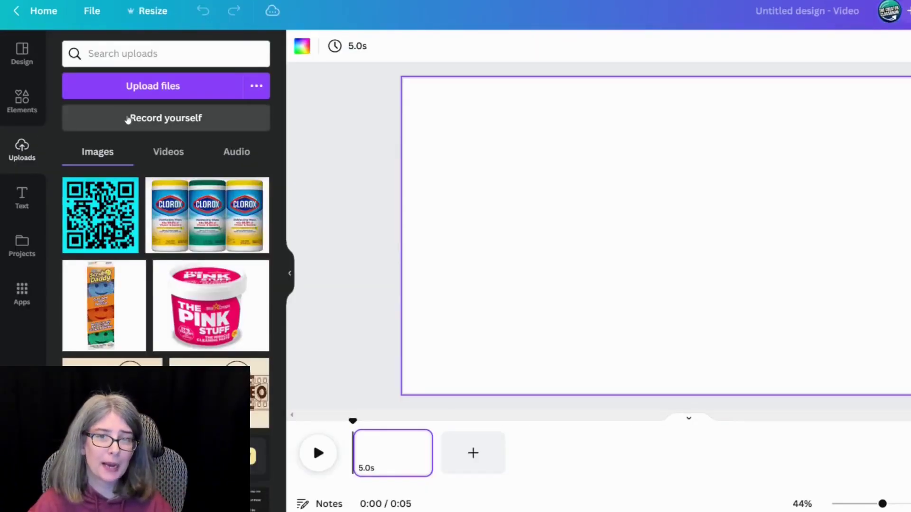
Open the self-recording studio from the uploads and look through the camera's filters and effects.
left_click(135, 118)
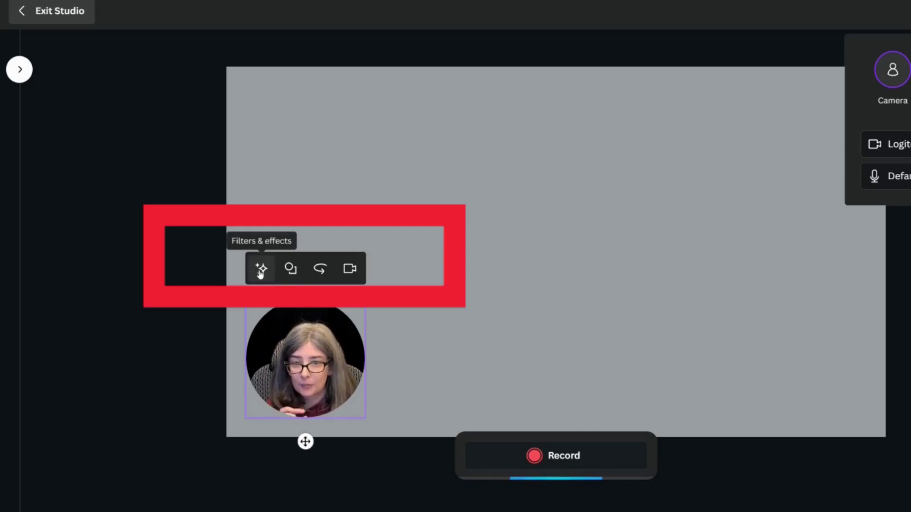
left_click(261, 268)
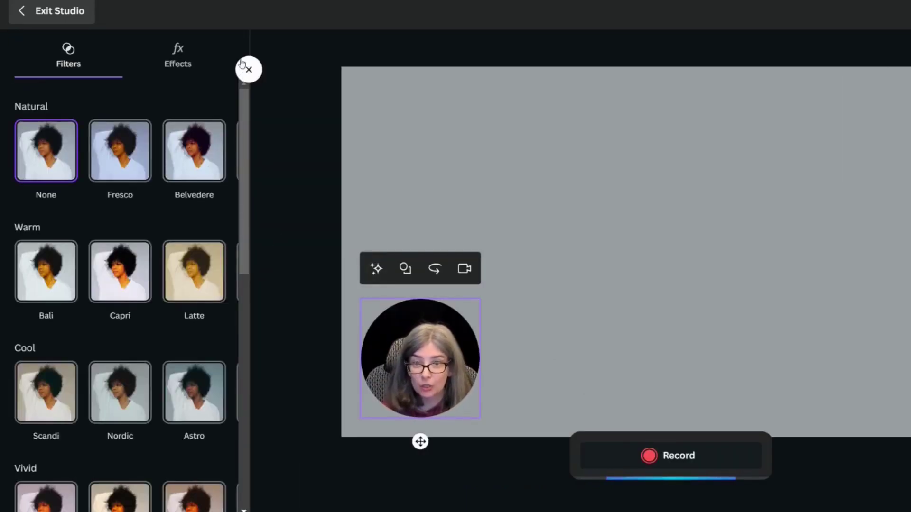
left_click(165, 53)
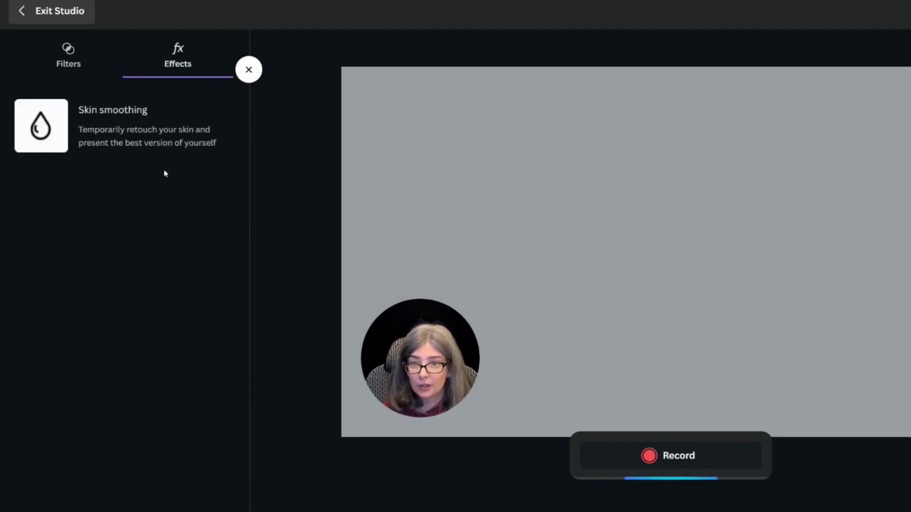
left_click(248, 71)
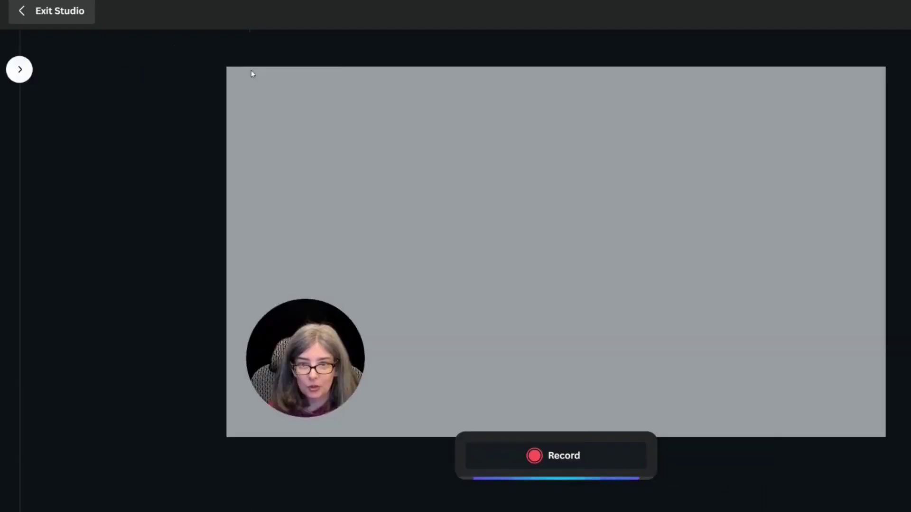
Cycle the camera view through its shape options back to the circle and flip the camera image.
left_click(293, 271)
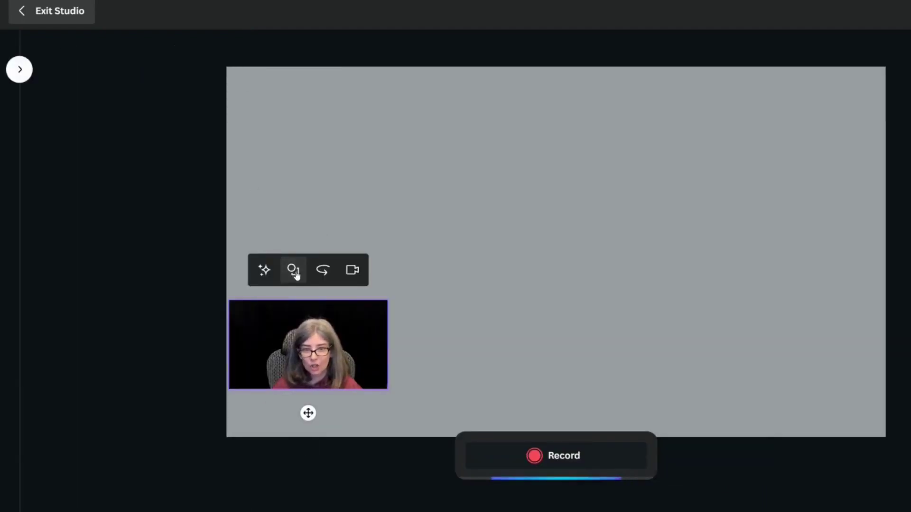
left_click(294, 272)
left_click(294, 272)
left_click(294, 272)
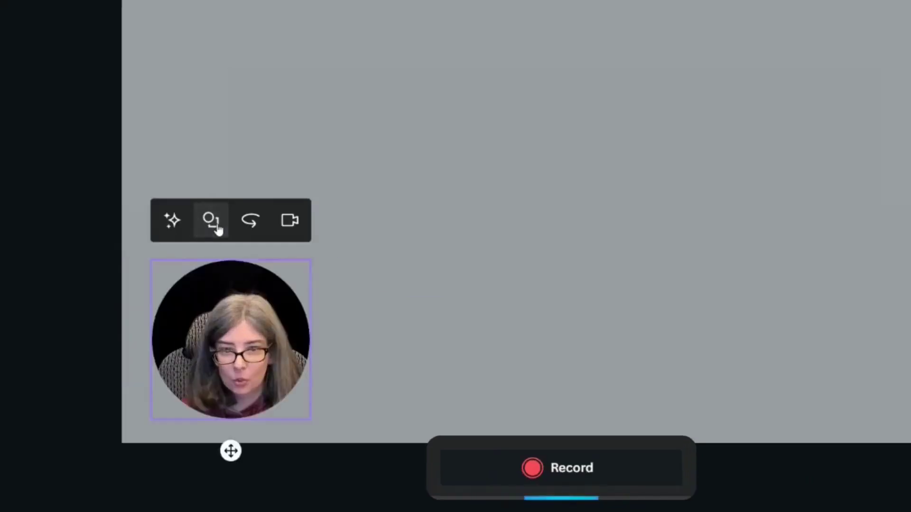
left_click(248, 226)
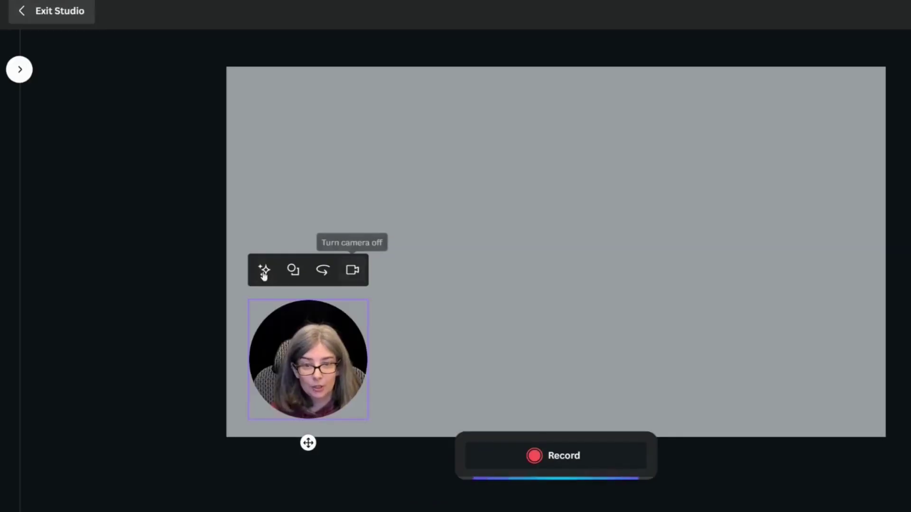
Record a short camera clip over the blank page and save it to the design.
left_click(554, 457)
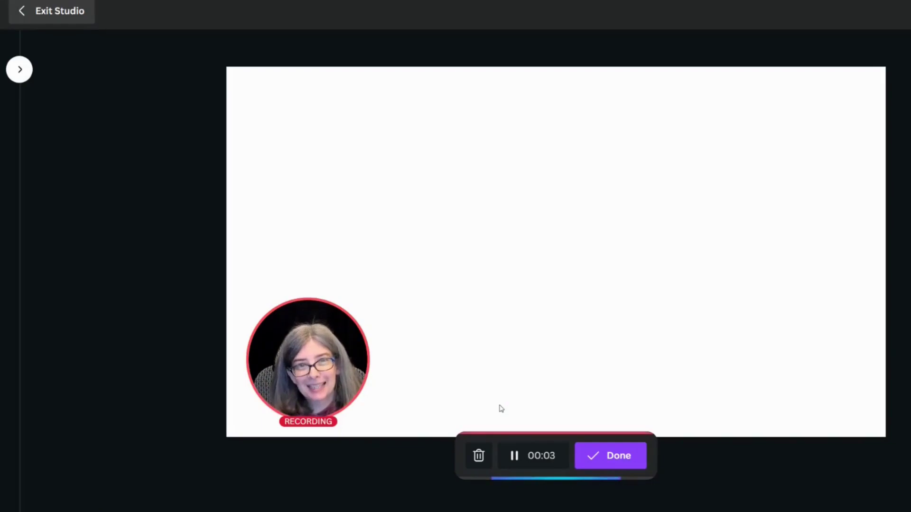
left_click(612, 464)
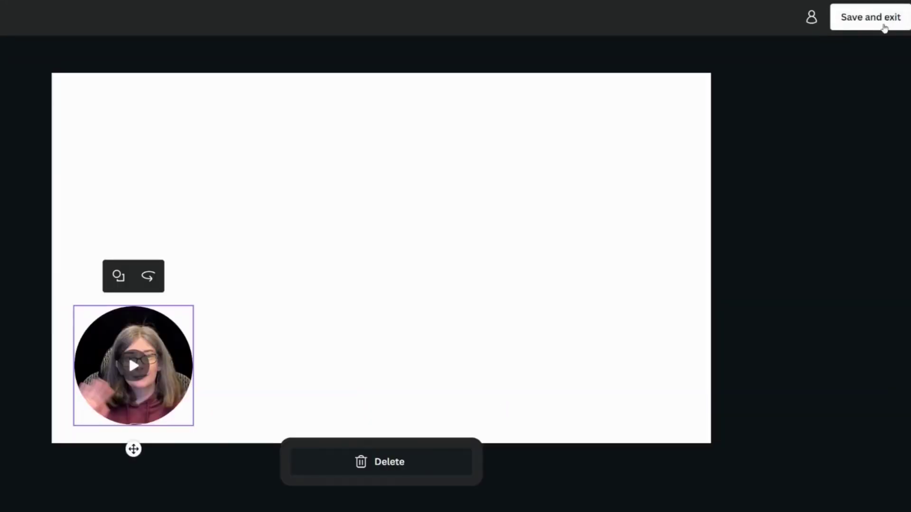
left_click(883, 28)
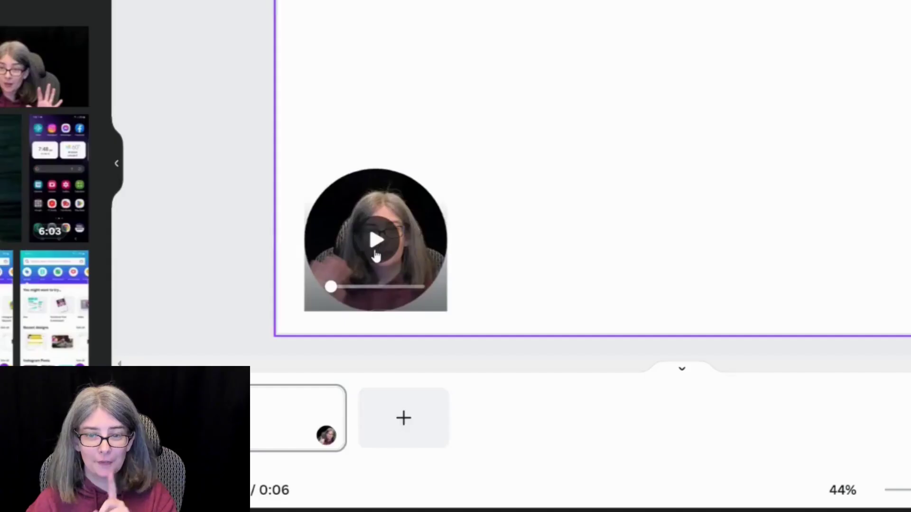
Detach the recorded video from its circular frame and move it to the middle of the page.
right_click(365, 249)
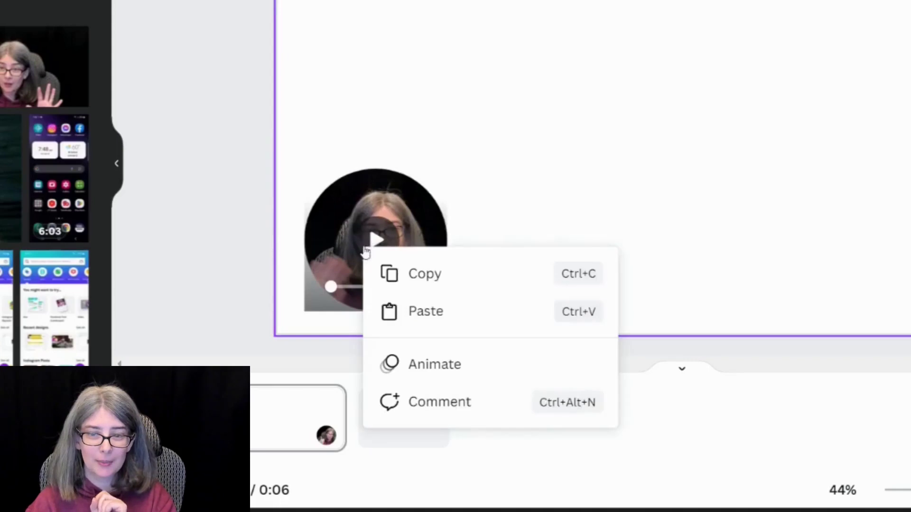
left_click(505, 151)
right_click(375, 240)
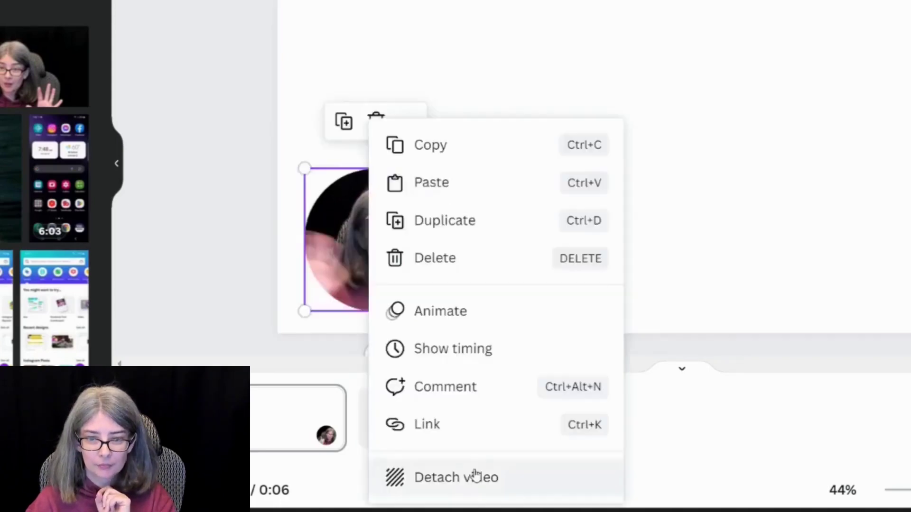
left_click(469, 477)
left_click(329, 238)
left_click_drag(329, 237, 408, 1)
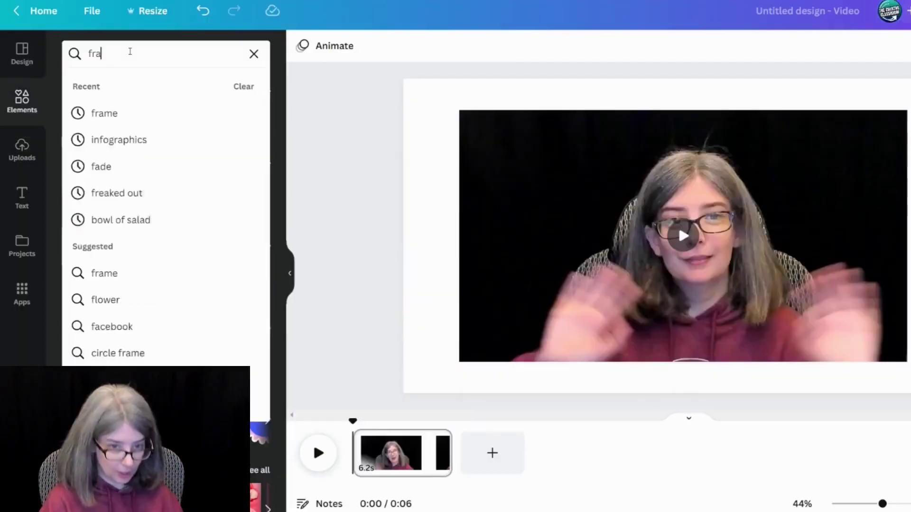
Search the elements for "frame", show all frames, and add the square frame with a white photo border.
type("me")
key("Return")
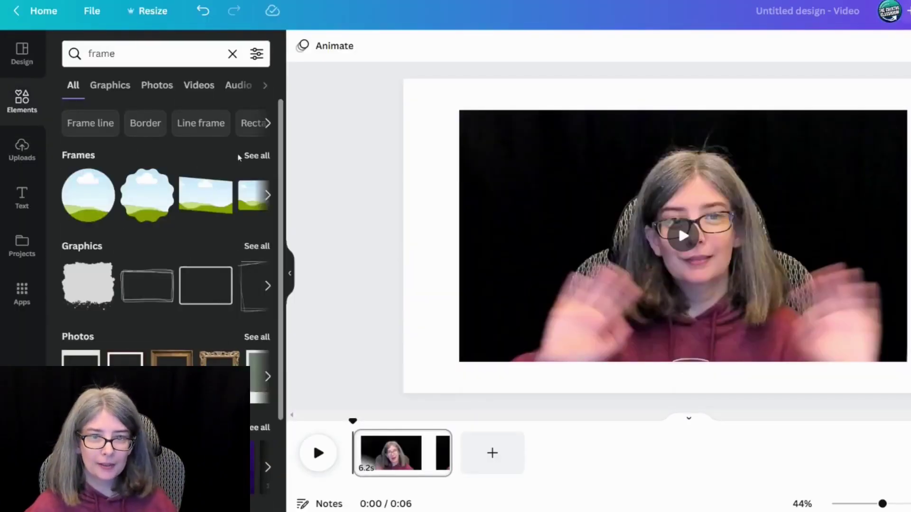
left_click(261, 157)
scroll(237, 350, "down", 3)
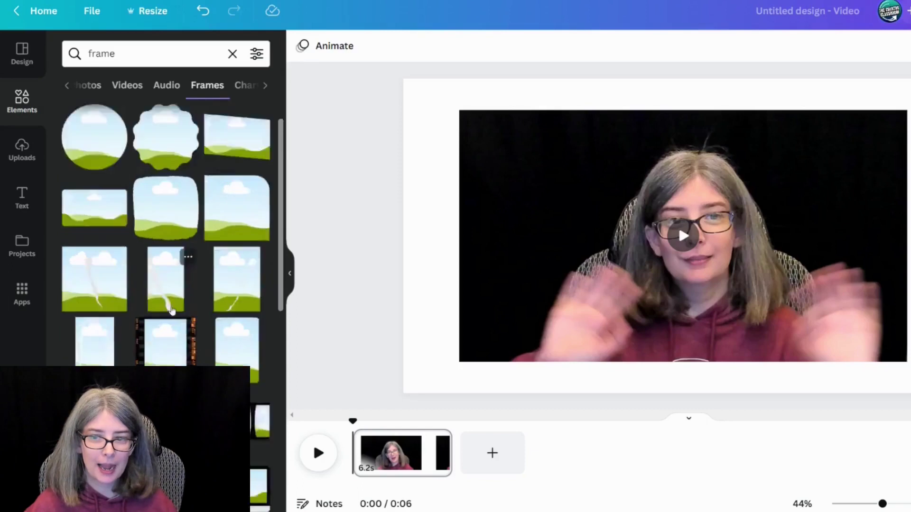
scroll(237, 350, "down", 4)
scroll(166, 237, "up", 1)
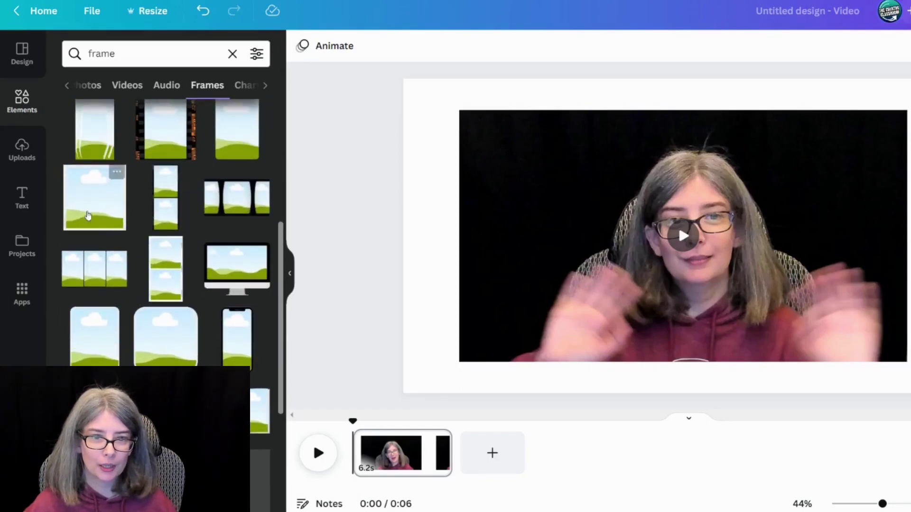
left_click(94, 198)
Place the recorded video inside the photo frame and move the framed video toward the page's left side.
left_click_drag(516, 173, 670, 212)
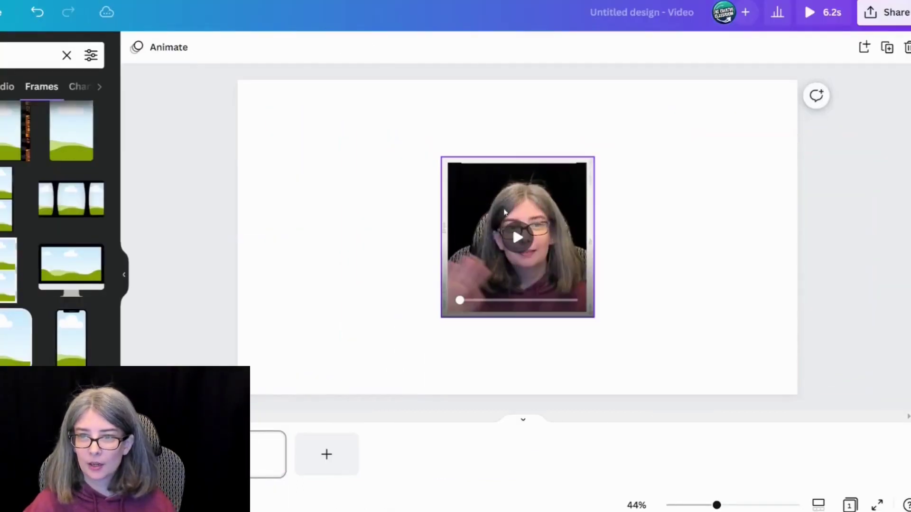
left_click_drag(534, 243, 340, 279)
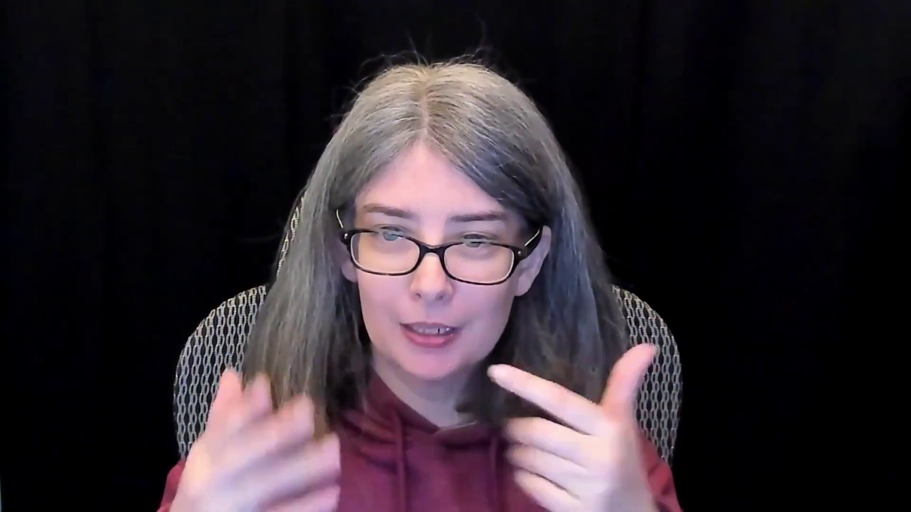